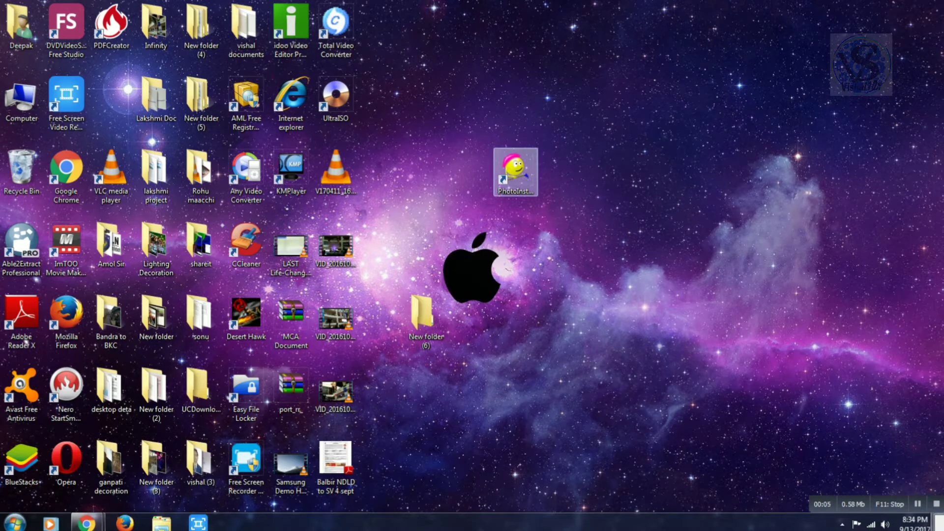
# Try the PhotoInstrument desktop shortcut, then bring up Chrome's Google search page, enlarged
pyautogui.doubleClick(515, 173)
pyautogui.moveTo(87, 523)
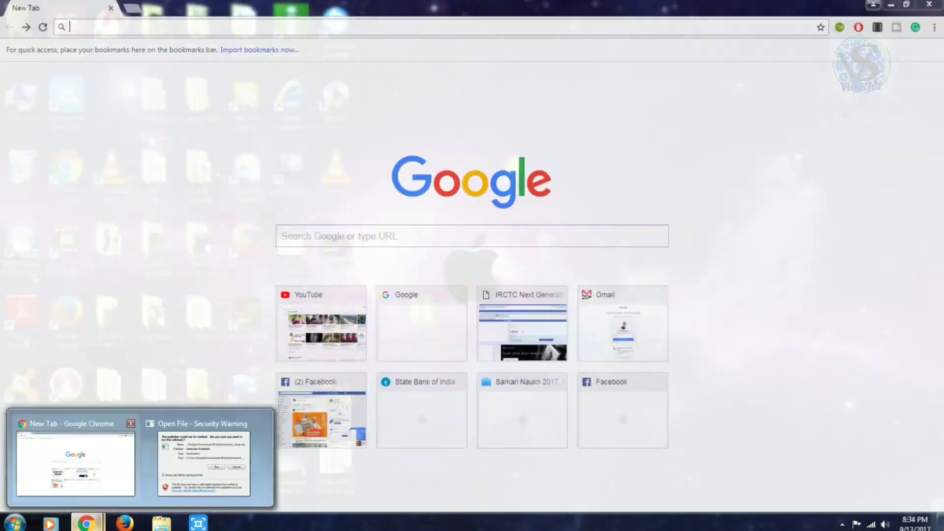
pyautogui.click(75, 463)
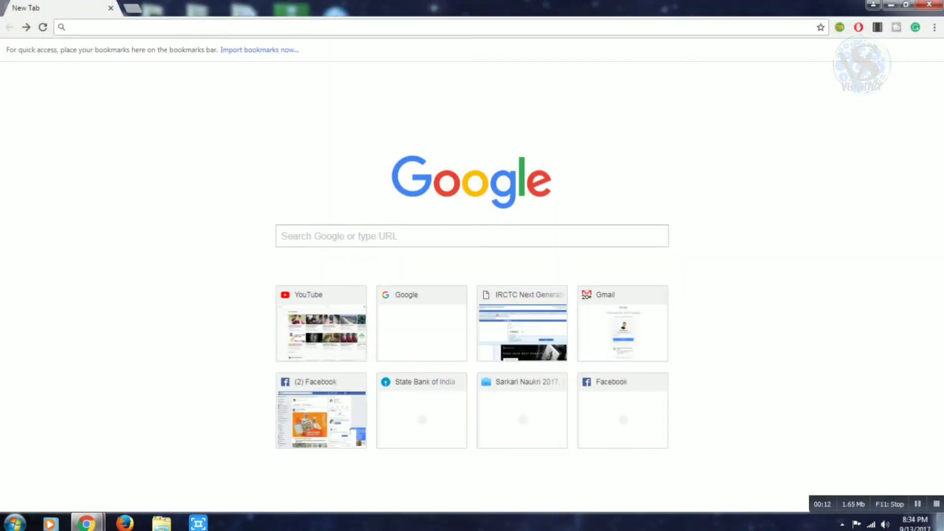
pyautogui.click(457, 241)
pyautogui.hotkey('ctrl', '+')
pyautogui.hotkey('ctrl', '+')
pyautogui.hotkey('ctrl', '+')
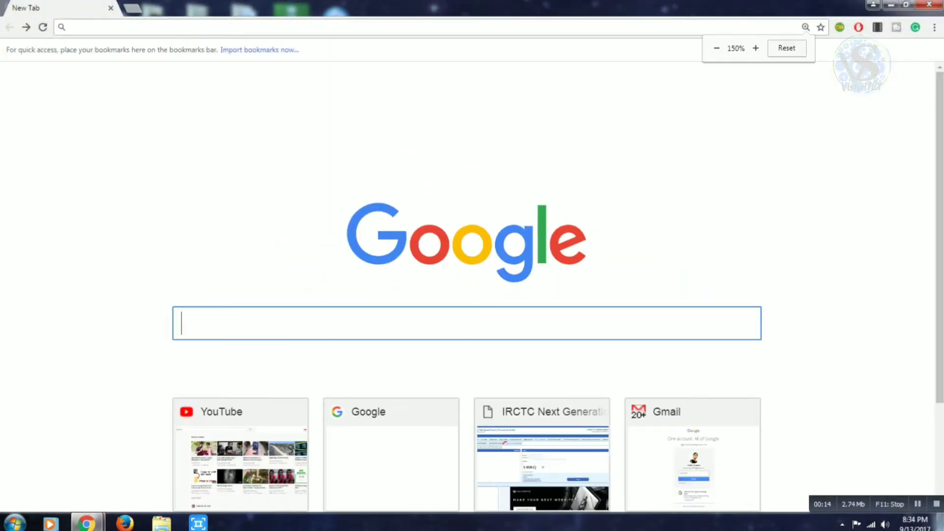
# Search Google for 'photoinstrument'
pyautogui.write('photo')
pyautogui.press('Delete')
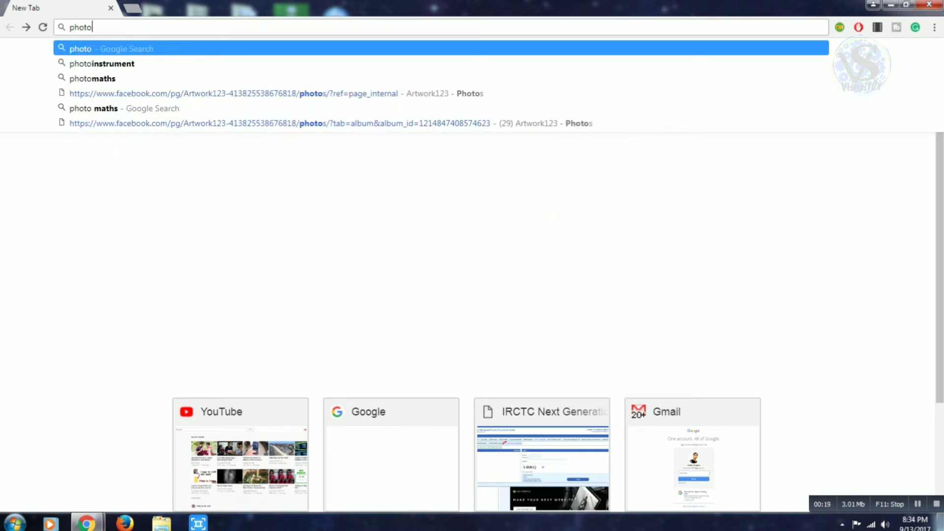
pyautogui.write('instru')
pyautogui.press('Delete')
pyautogui.write('ment')
pyautogui.press('Return')
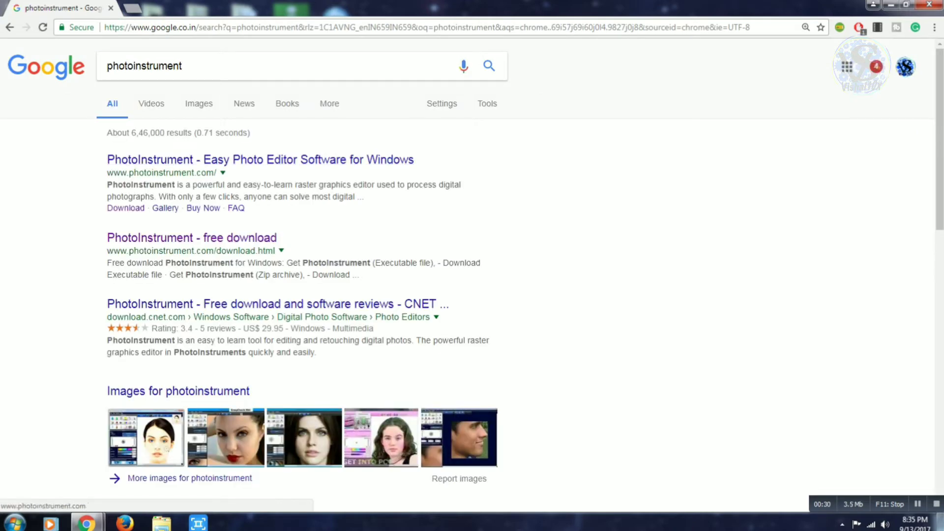
# Open the 'PhotoInstrument - free download' result page
pyautogui.click(135, 240)
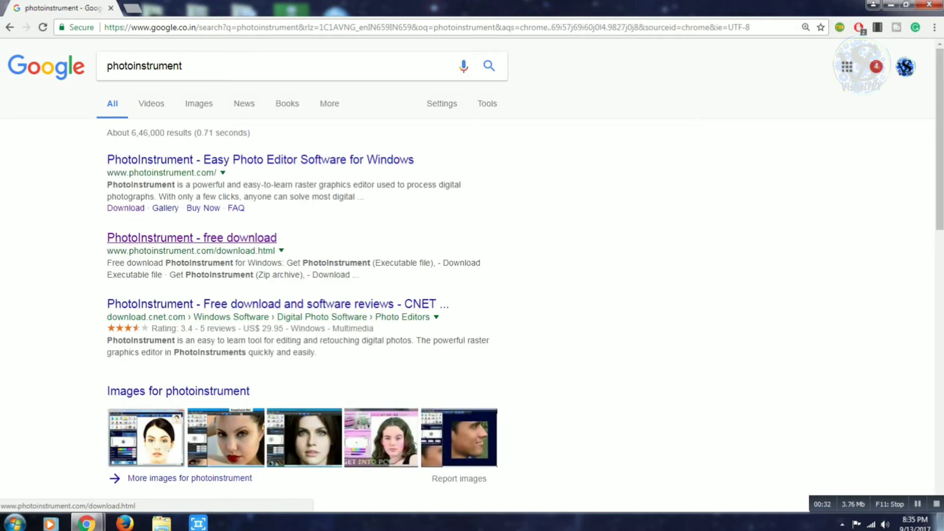
pyautogui.hotkey('ctrl', '+')
pyautogui.hotkey('ctrl', '+')
pyautogui.click(211, 313)
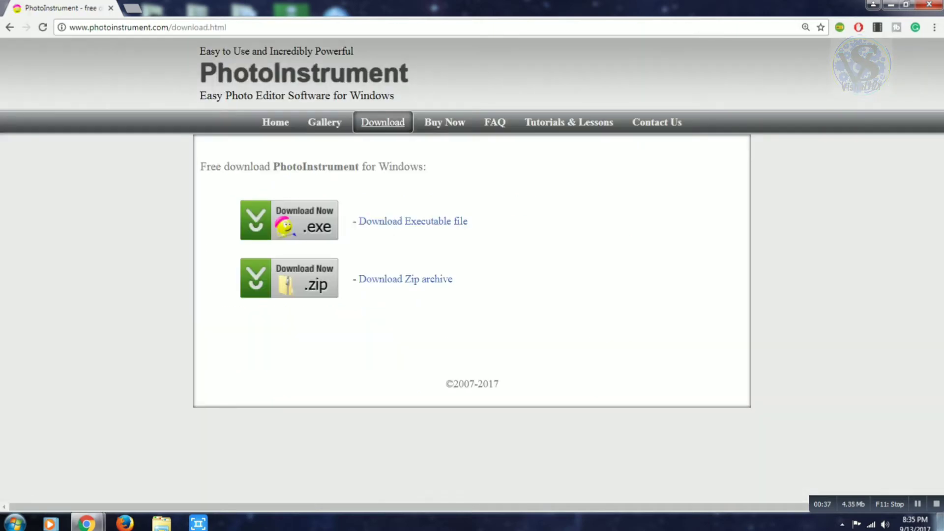
# Download the PhotoInstrument_setup .exe and allow it to run past the security warning
pyautogui.hotkey('ctrl', '+')
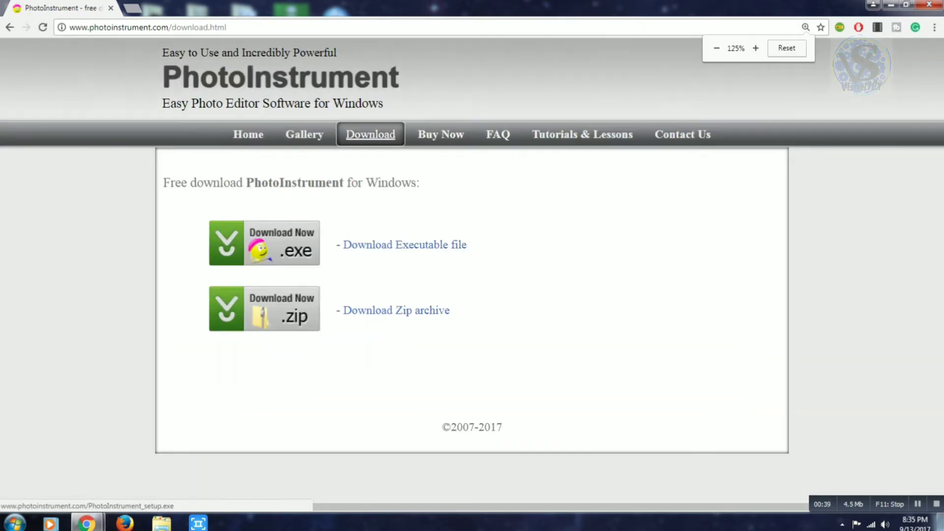
pyautogui.hotkey('ctrl', '+')
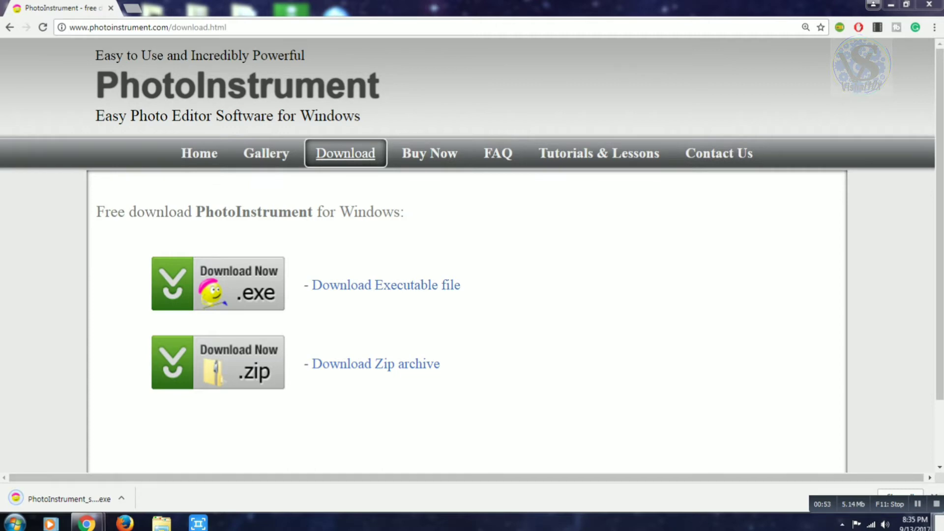
pyautogui.click(59, 499)
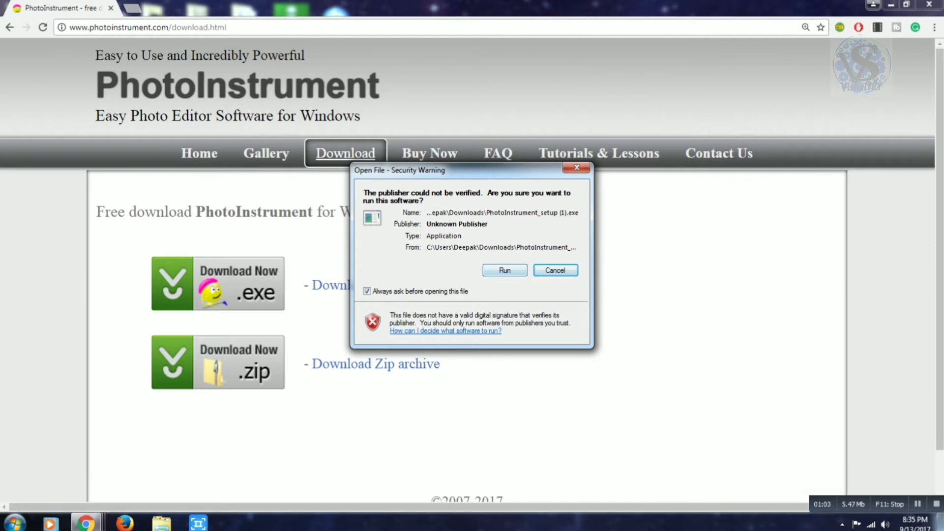
pyautogui.click(505, 269)
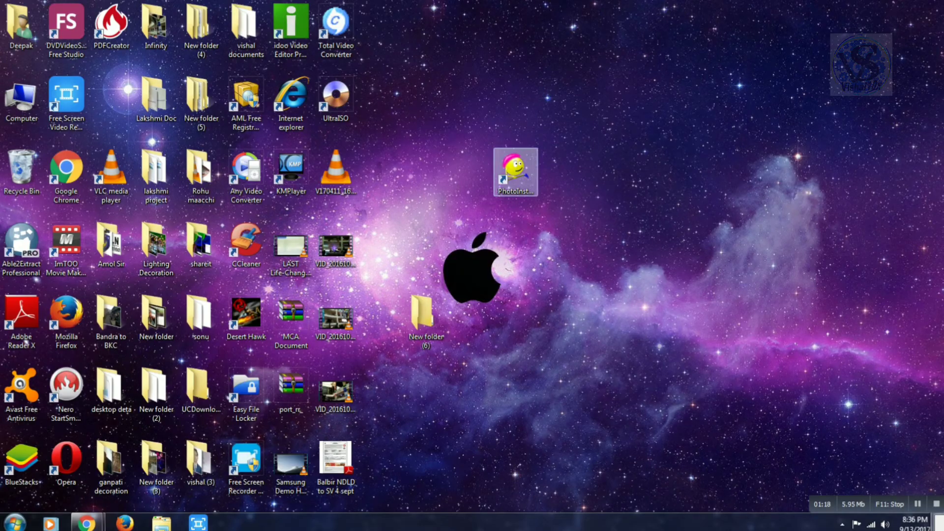
pyautogui.click(515, 170)
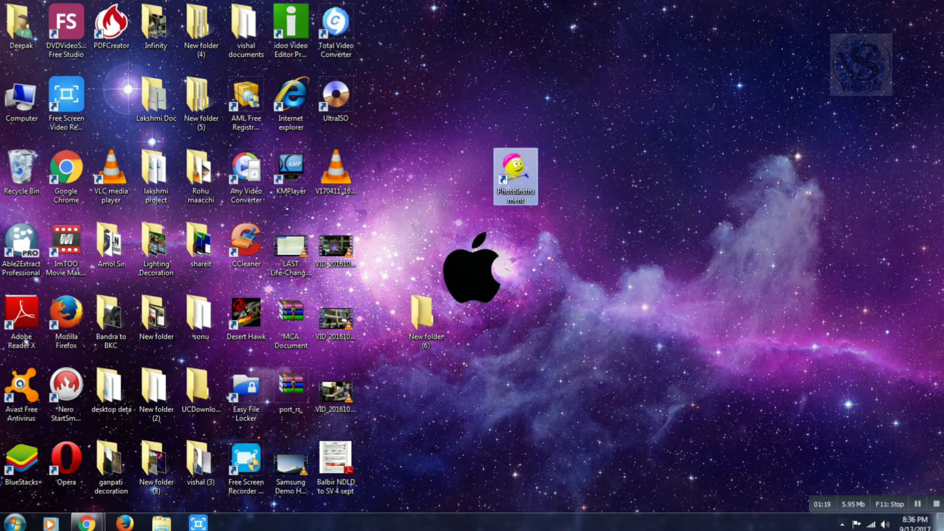
# Launch PhotoInstrument 3.3 and play help video 1, Glamour Skin, Liquify
pyautogui.doubleClick(515, 170)
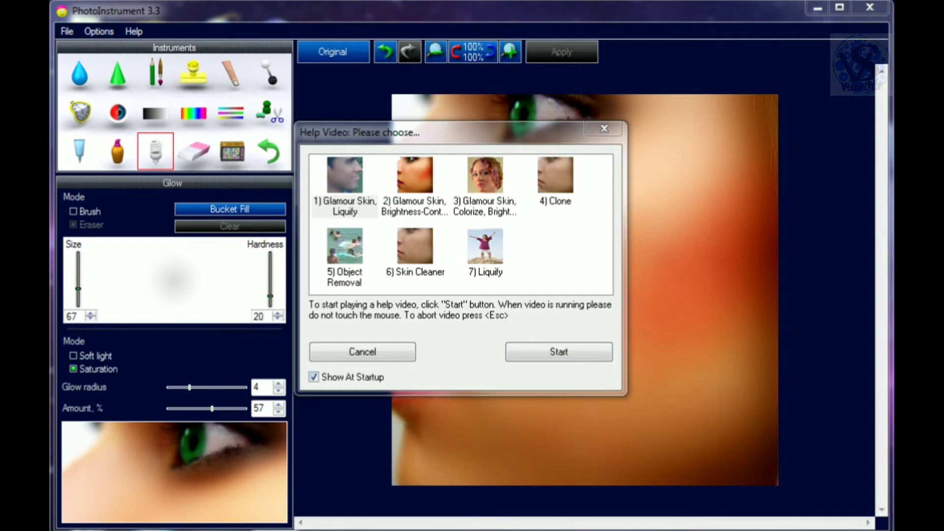
pyautogui.press('Return')
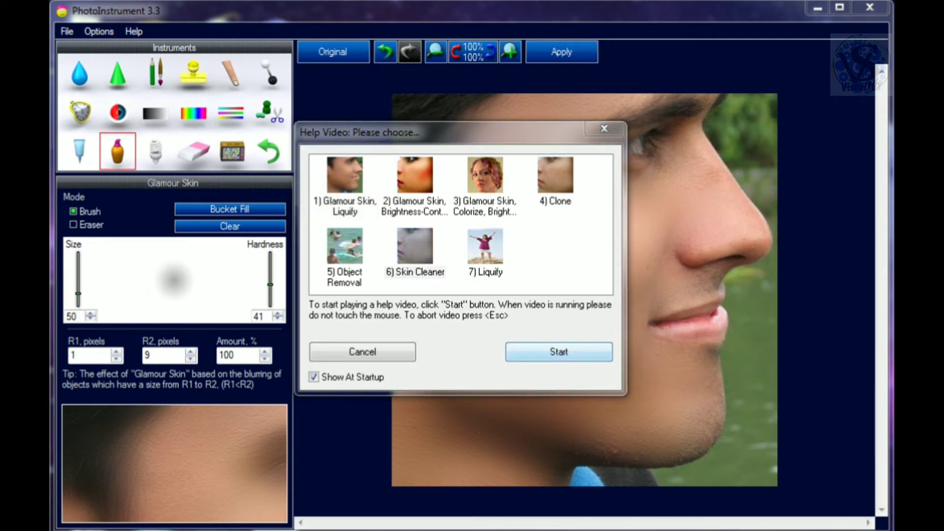
# Play help video 6, Skin Cleaner, on the face photo
pyautogui.press('Return')
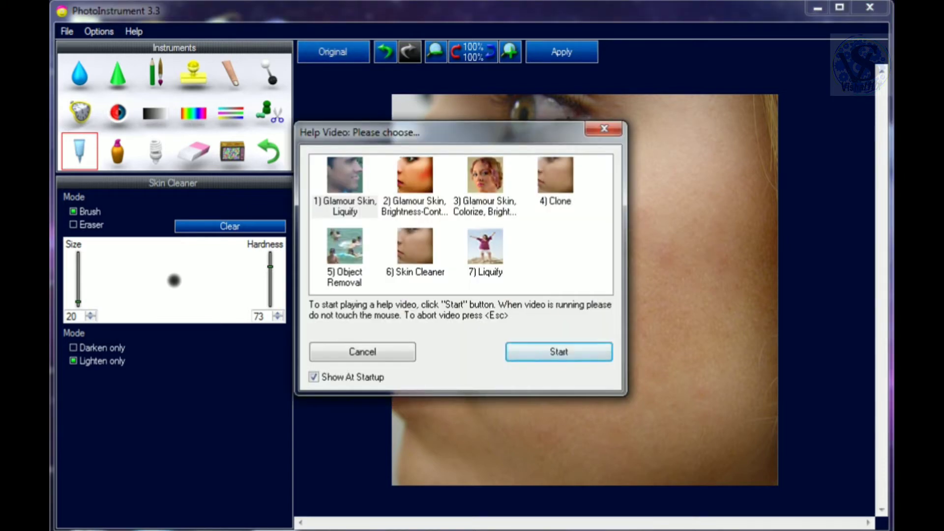
# Pick help video 2, Glamour Skin, Brightness-Contrast, and start it
pyautogui.press('Right')
pyautogui.press('Return')
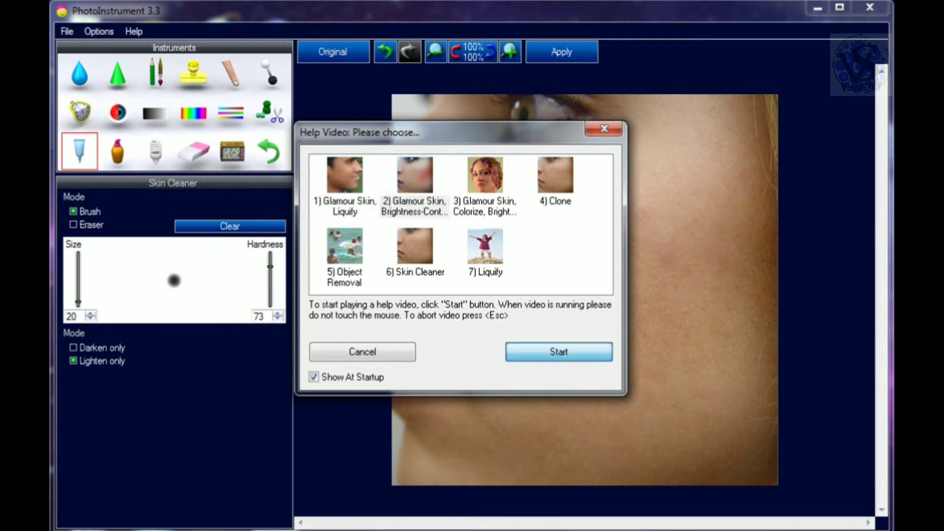